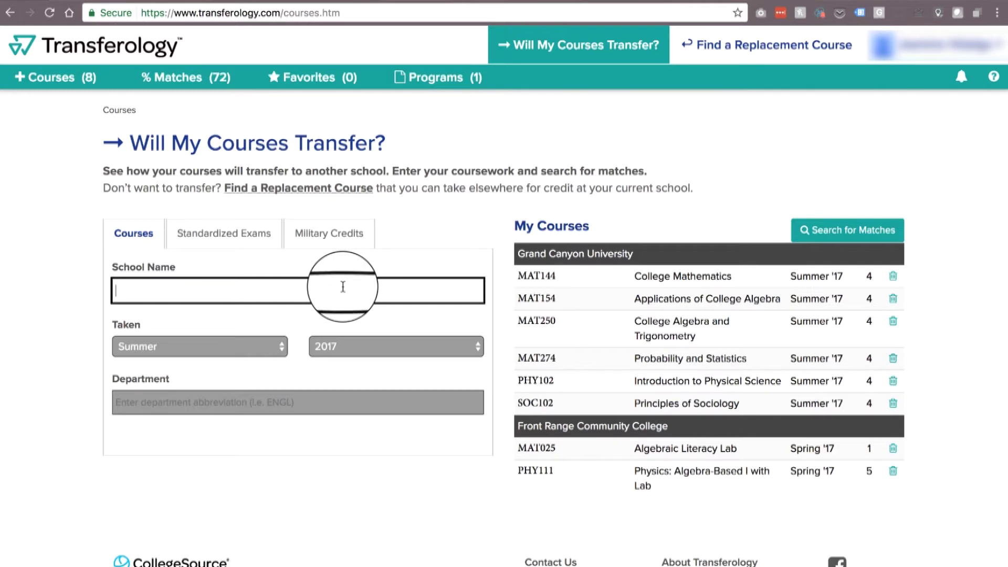
# Choose Front Range Community College as the school and set the term taken to Fall 2017.
pyautogui.write('FRONT')
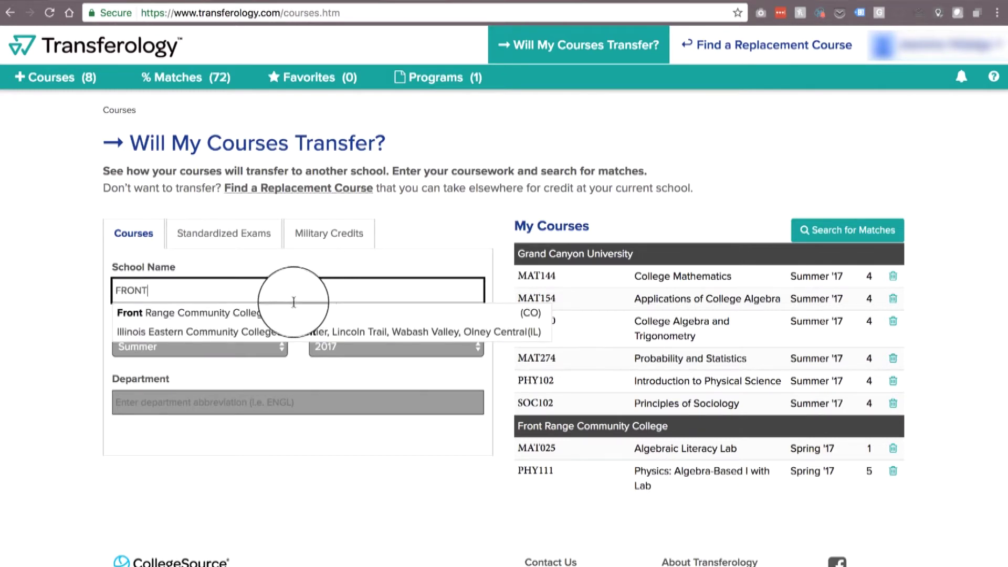
pyautogui.click(282, 313)
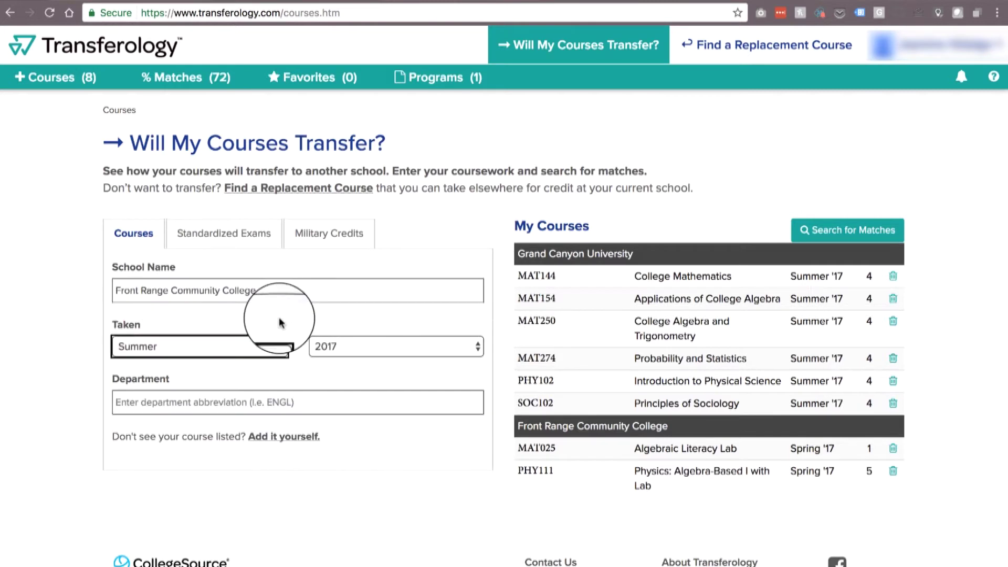
pyautogui.click(254, 345)
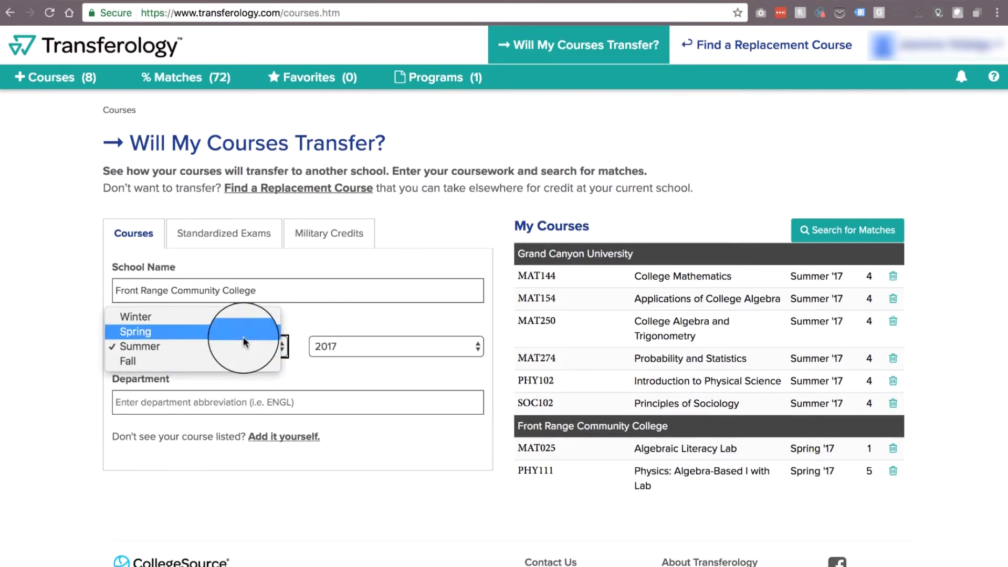
pyautogui.click(217, 349)
pyautogui.press('Down')
# Add ENG121 English Composition I from ENG - ENGLISH to My Courses and search for matches.
pyautogui.click(255, 400)
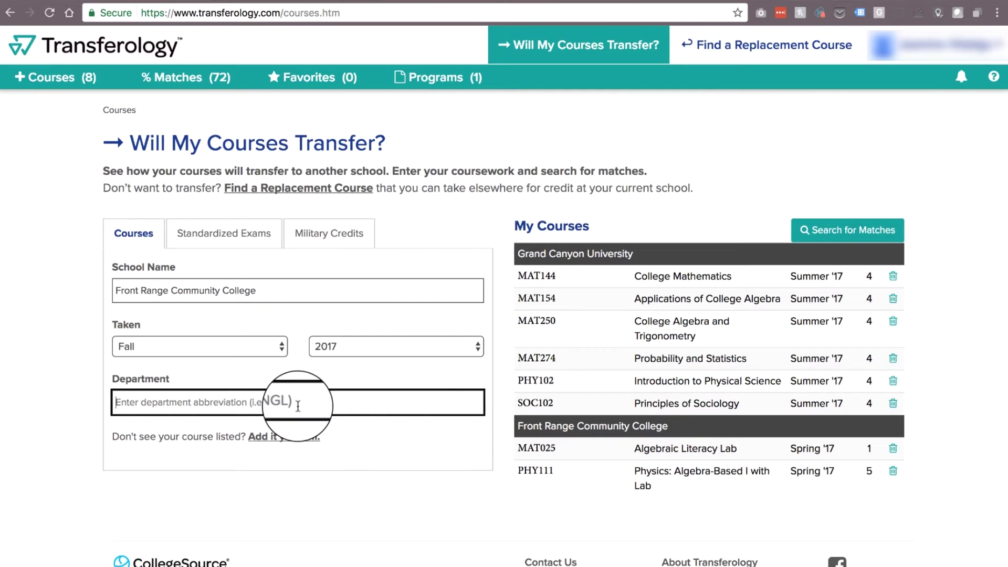
pyautogui.write('M')
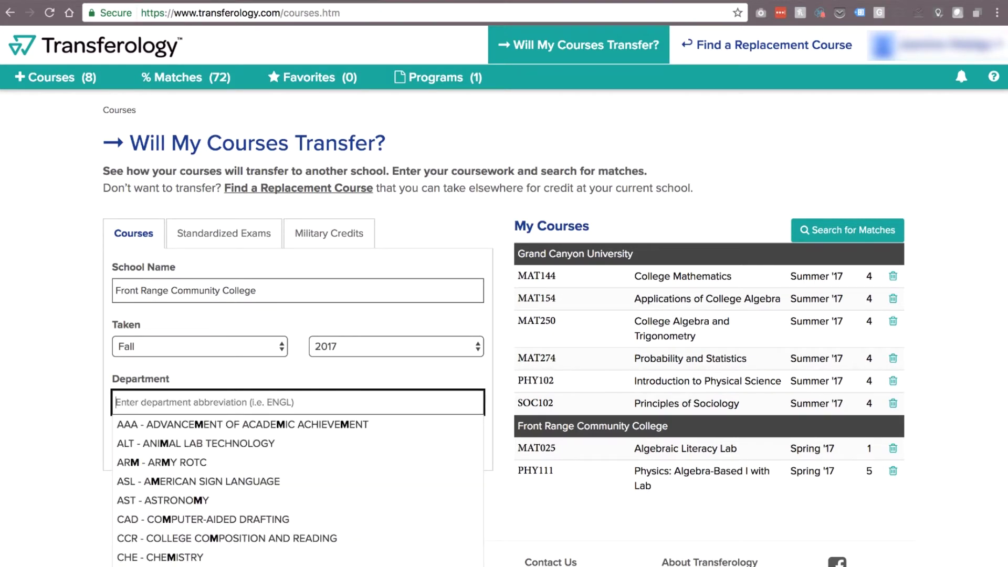
pyautogui.write('ENG')
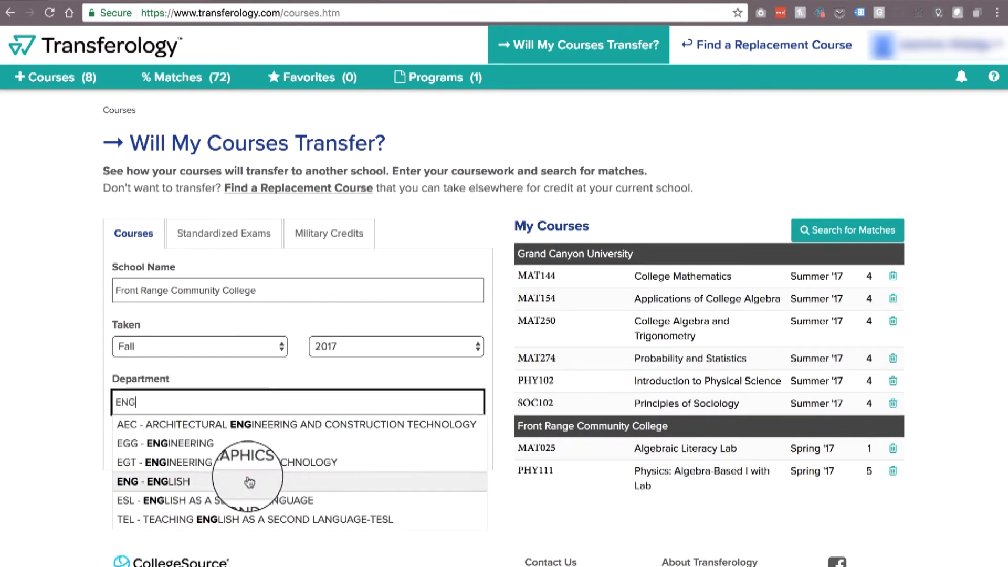
pyautogui.click(214, 480)
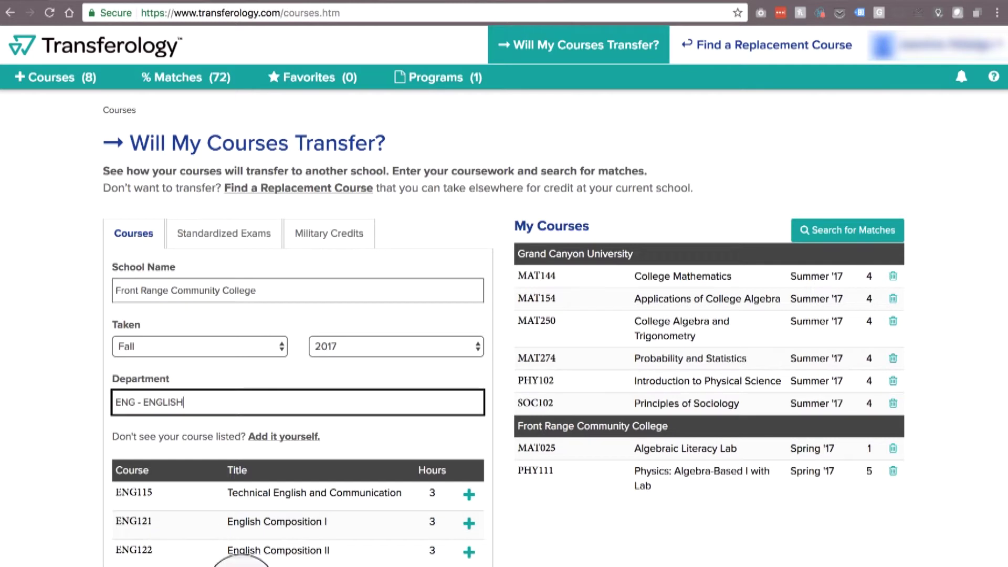
pyautogui.moveTo(269, 559)
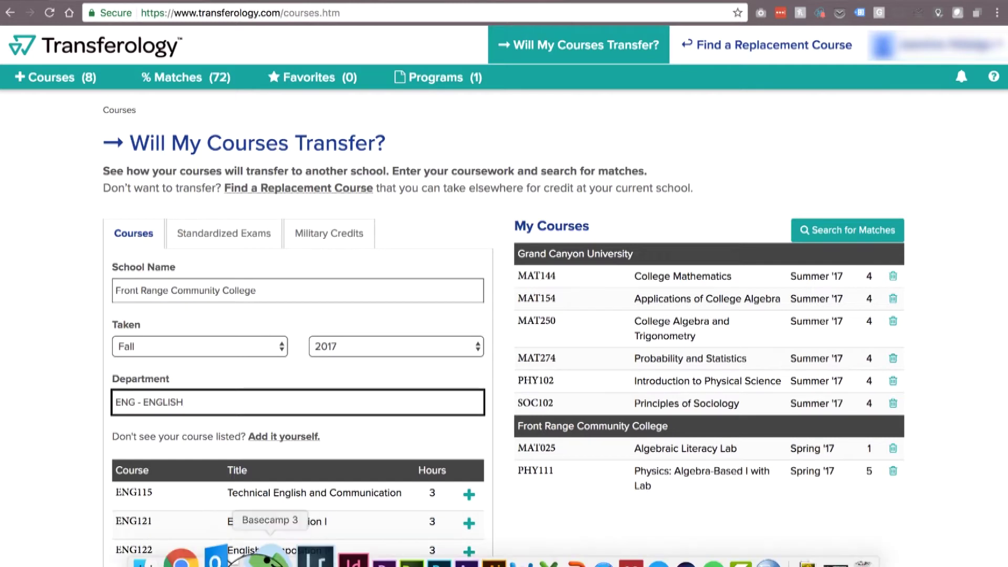
pyautogui.click(469, 524)
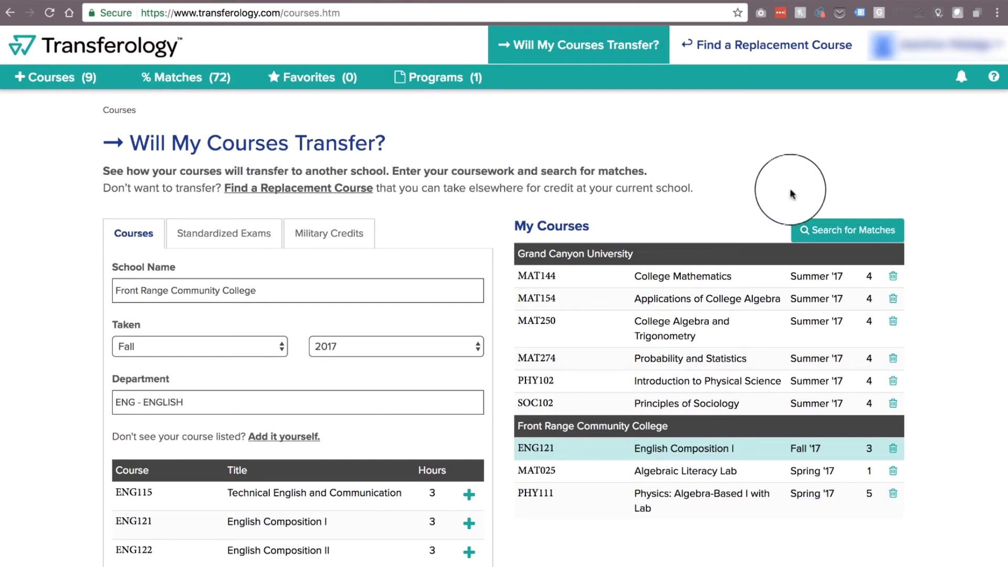
pyautogui.click(850, 230)
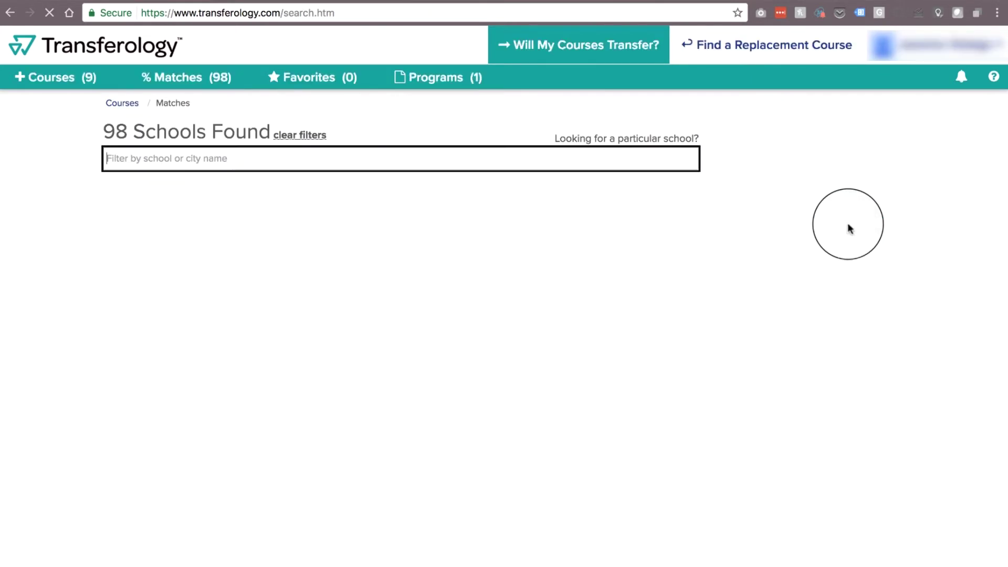
# Filter the matching schools by 'colo', clear the filter, and open Colorado State University's results.
pyautogui.write('colo')
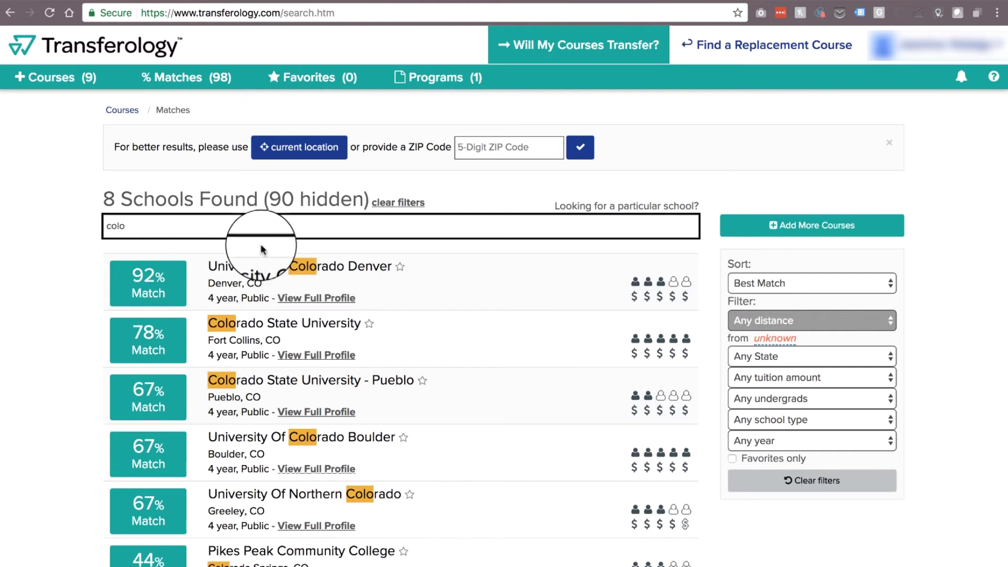
pyautogui.moveTo(146, 226); pyautogui.dragTo(21, 231)
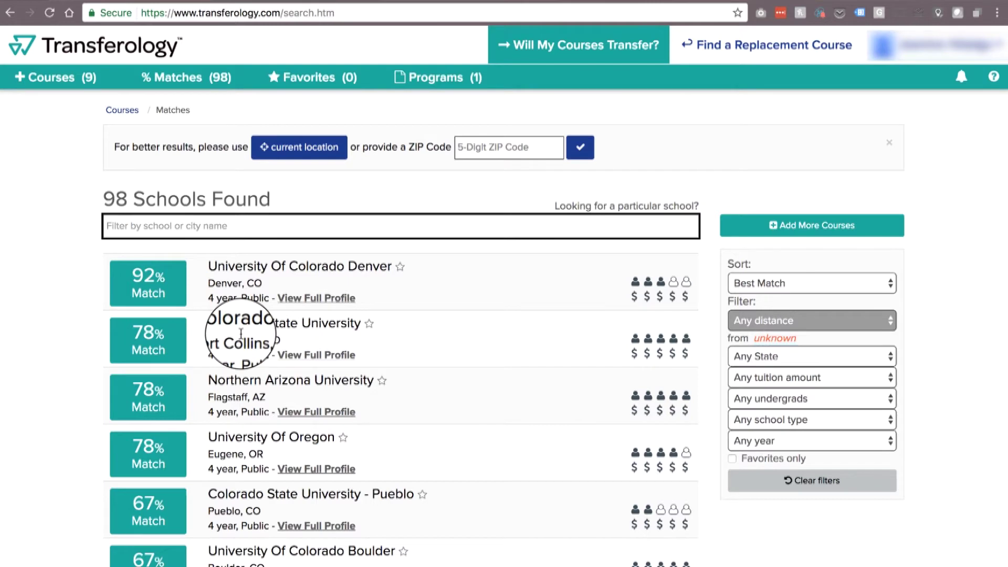
pyautogui.click(169, 356)
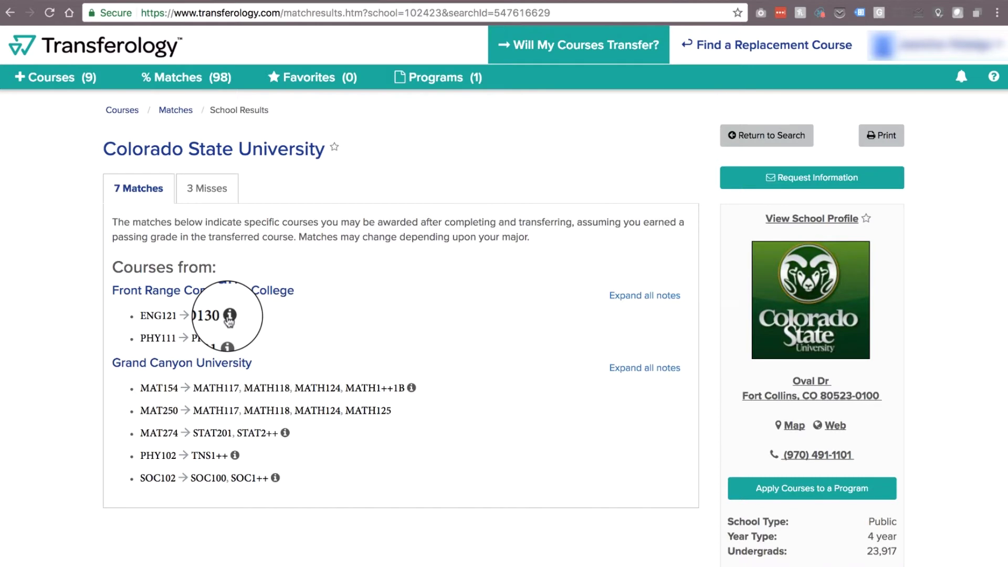
# Read and dismiss the transfer rule note for PHY102 at Colorado State.
pyautogui.click(235, 455)
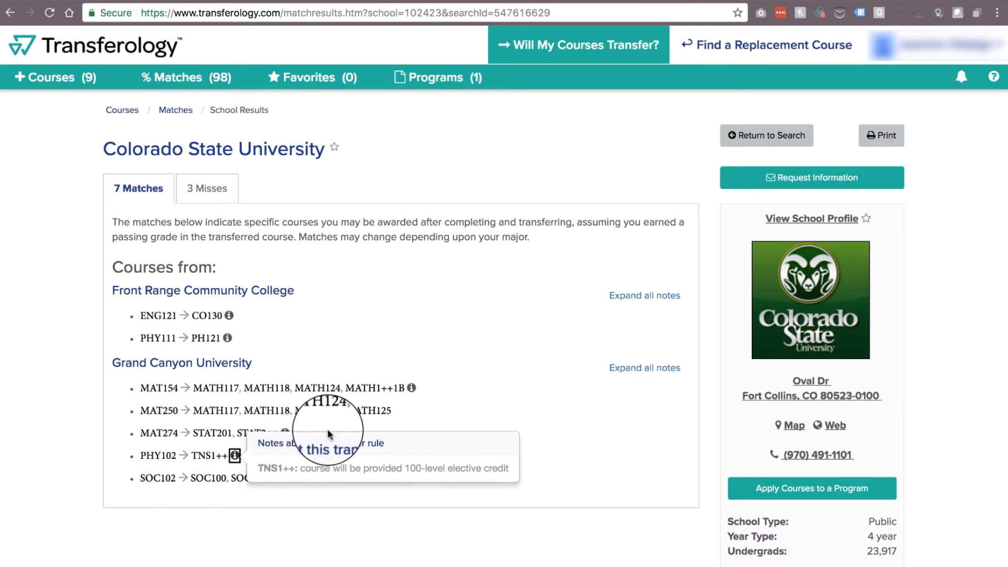
pyautogui.click(388, 376)
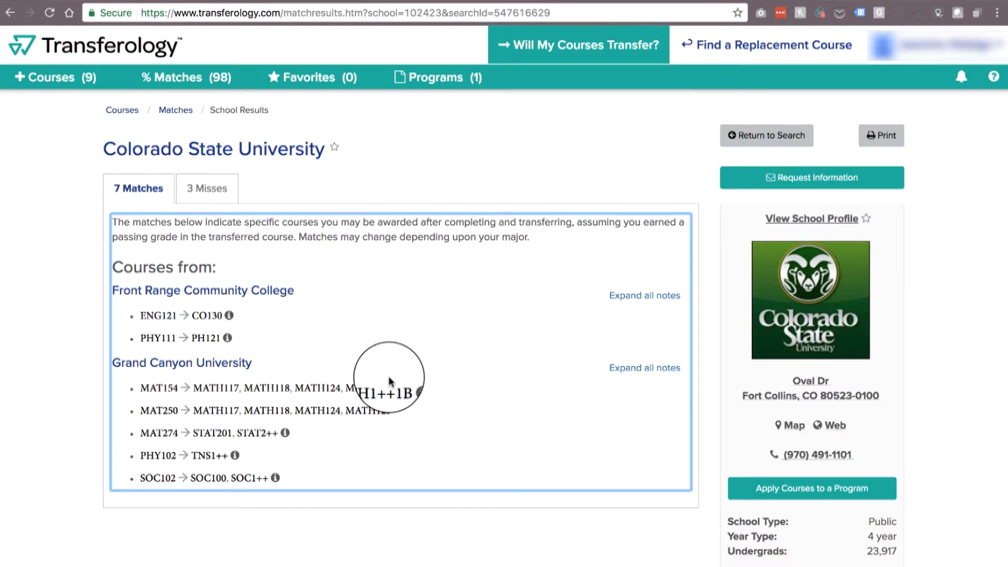
# View the 3 courses that miss at Colorado State and start a Request Information form.
pyautogui.click(239, 188)
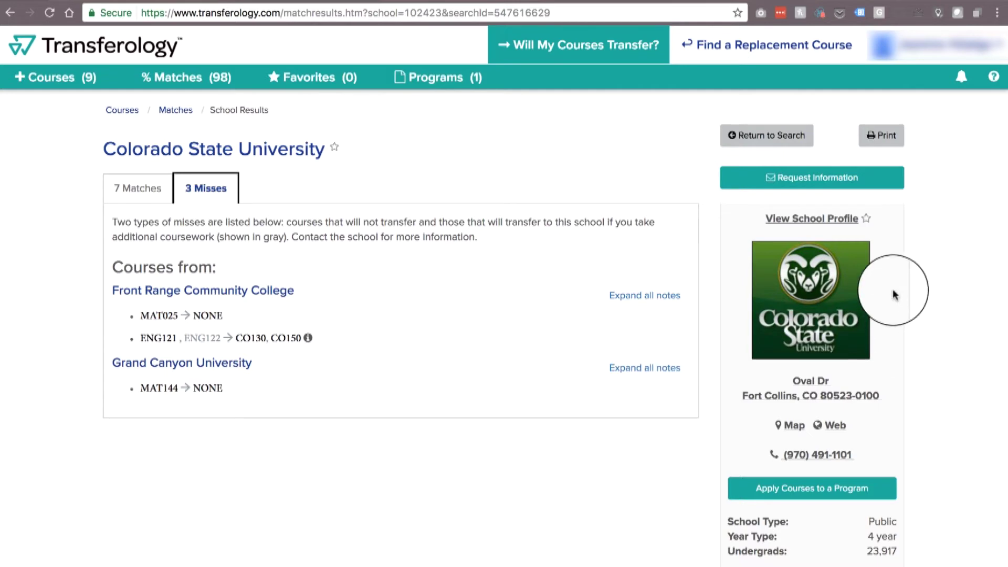
pyautogui.click(835, 187)
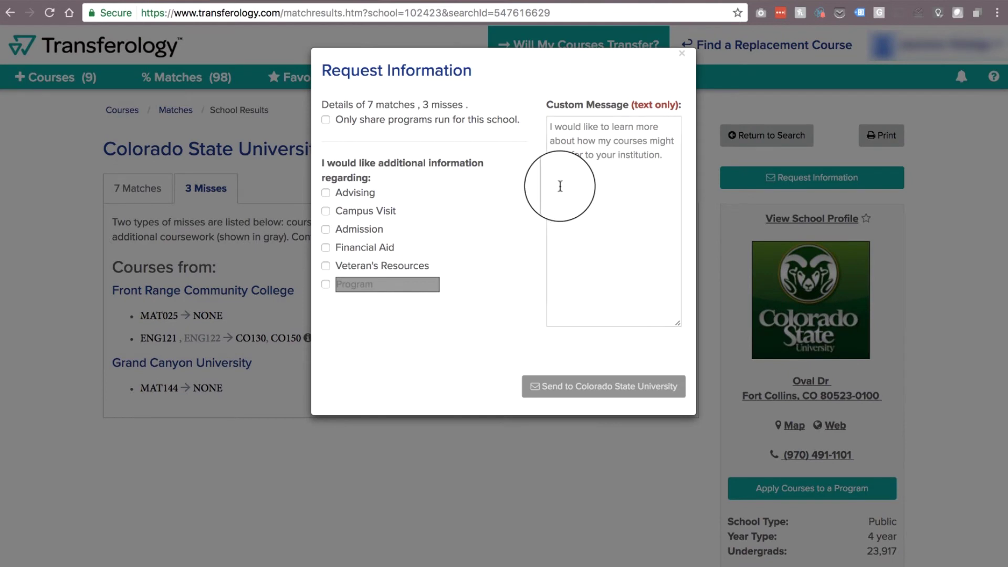
# Close the Request Information form unsent, returning to the 3 Misses list.
pyautogui.click(655, 170)
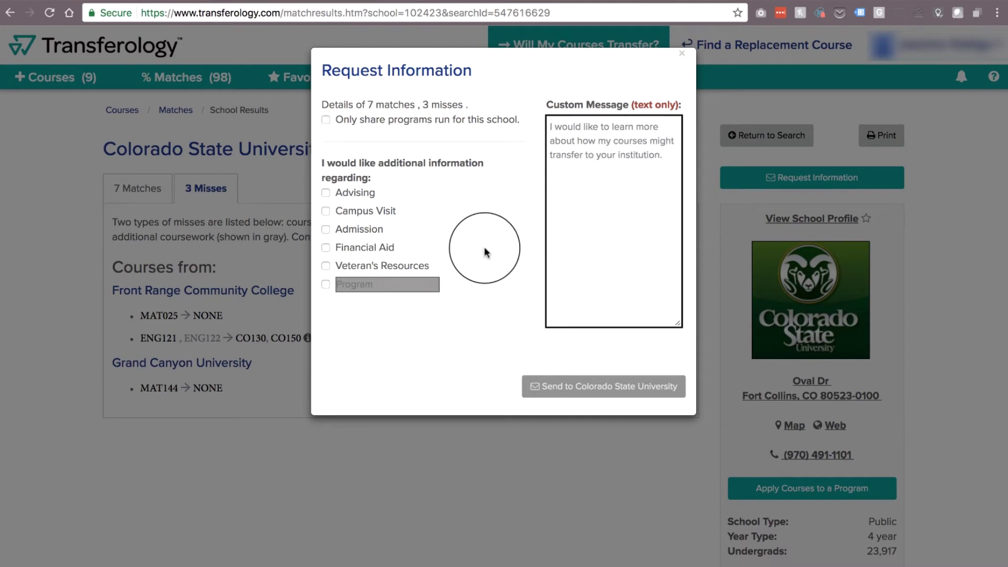
pyautogui.click(682, 55)
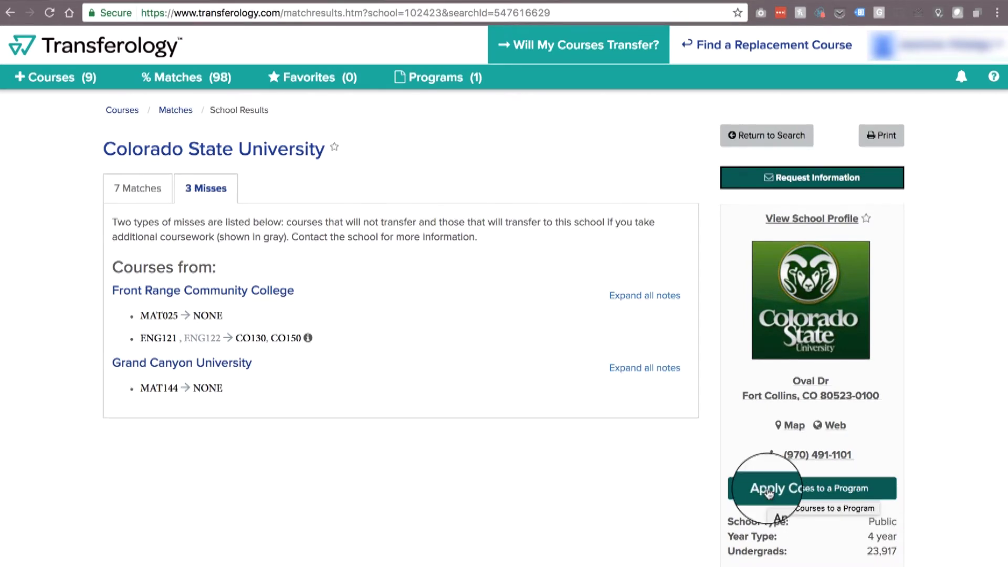
# Filter Colorado State programs by 'BUSIN', open Business Administration/Accounting (BS), and check how courses apply.
pyautogui.click(769, 494)
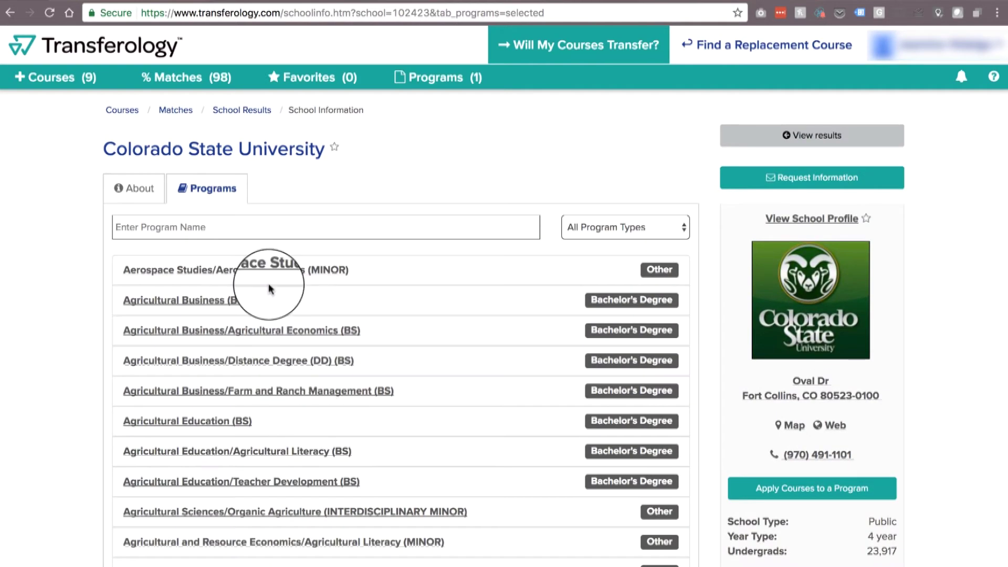
pyautogui.click(249, 229)
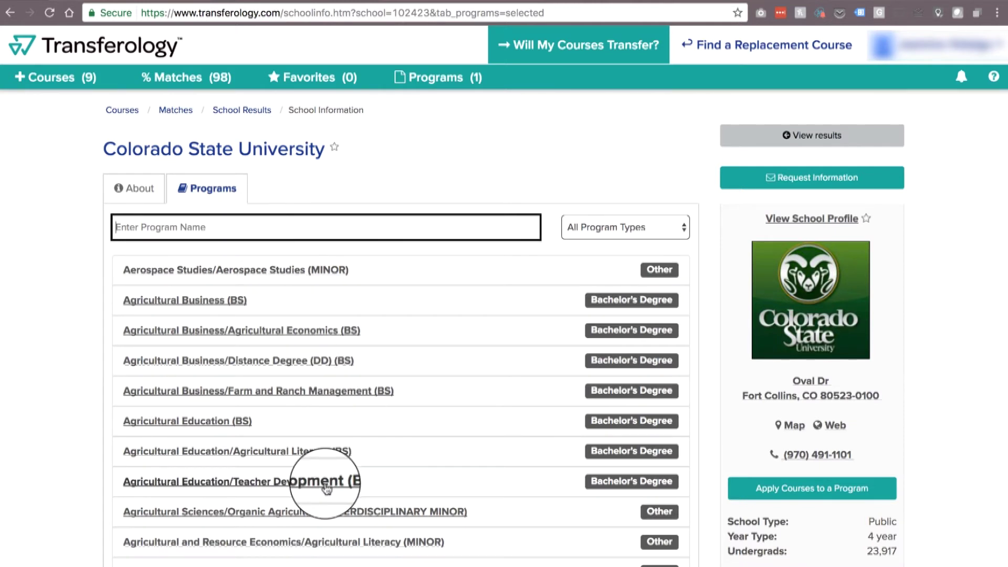
pyautogui.write('BUSIN')
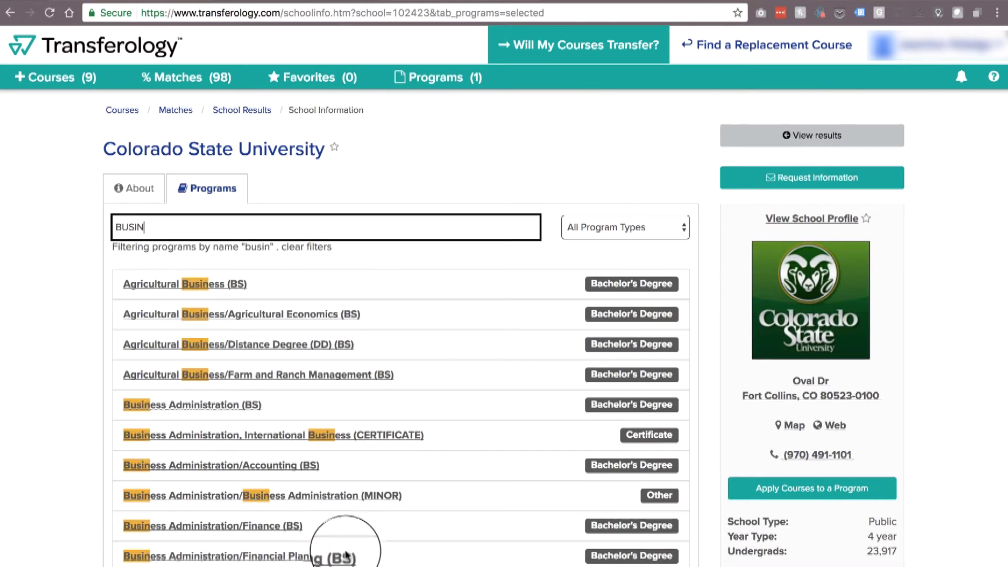
pyautogui.click(285, 470)
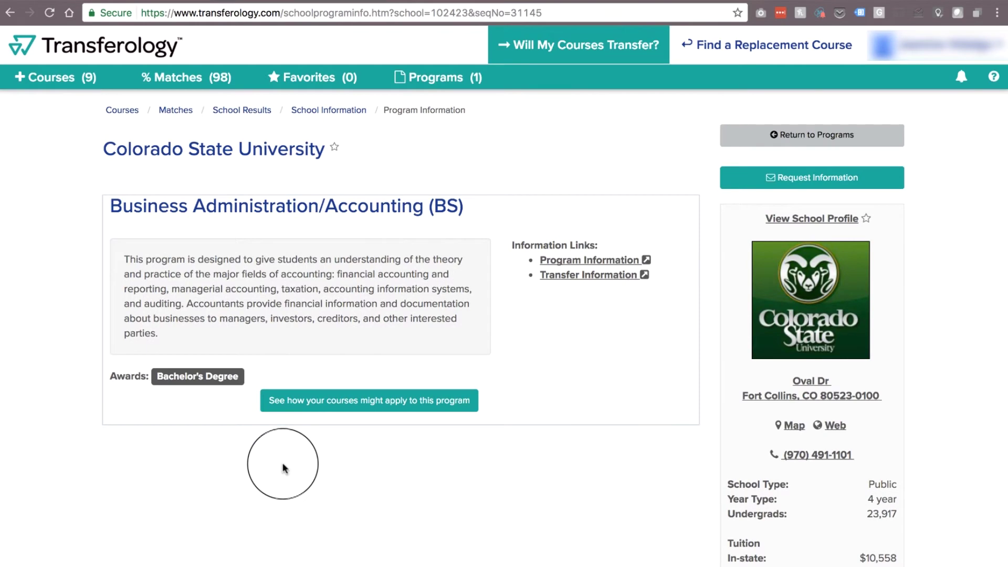
pyautogui.click(376, 415)
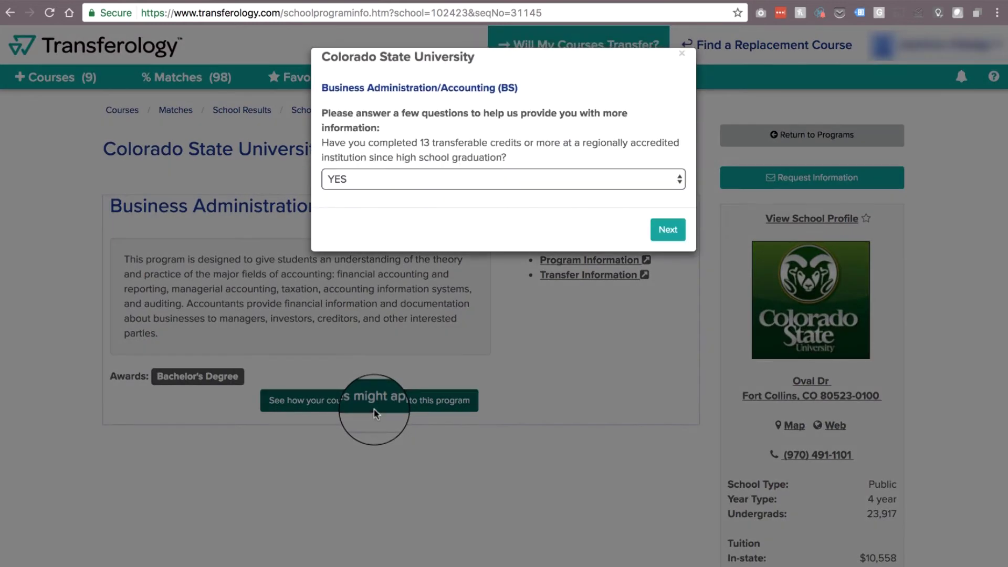
# Confirm 13+ transferable credits, acknowledge the disclaimer, submit the audit, and open Program Requests.
pyautogui.click(675, 234)
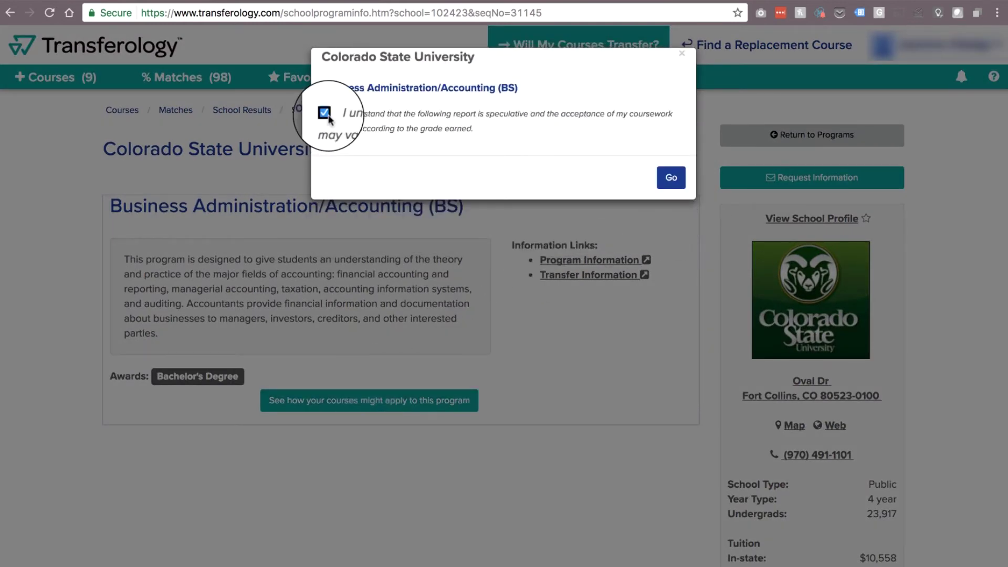
pyautogui.click(671, 177)
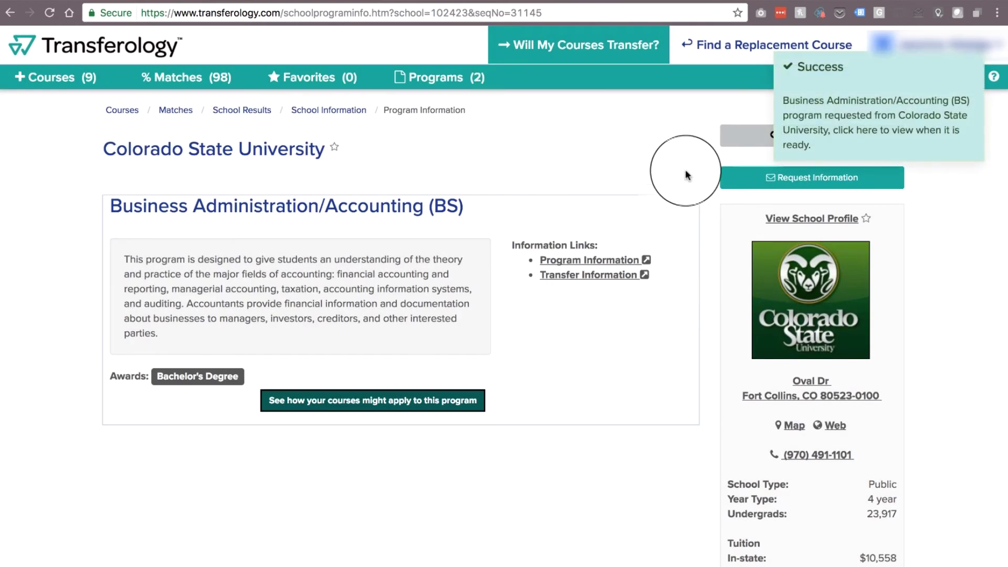
pyautogui.moveTo(950, 108)
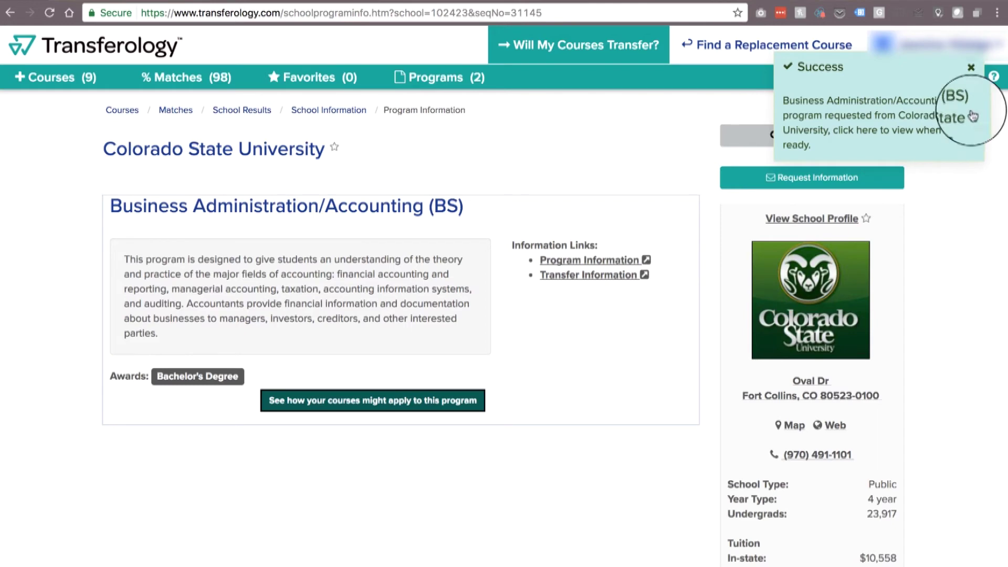
pyautogui.click(855, 125)
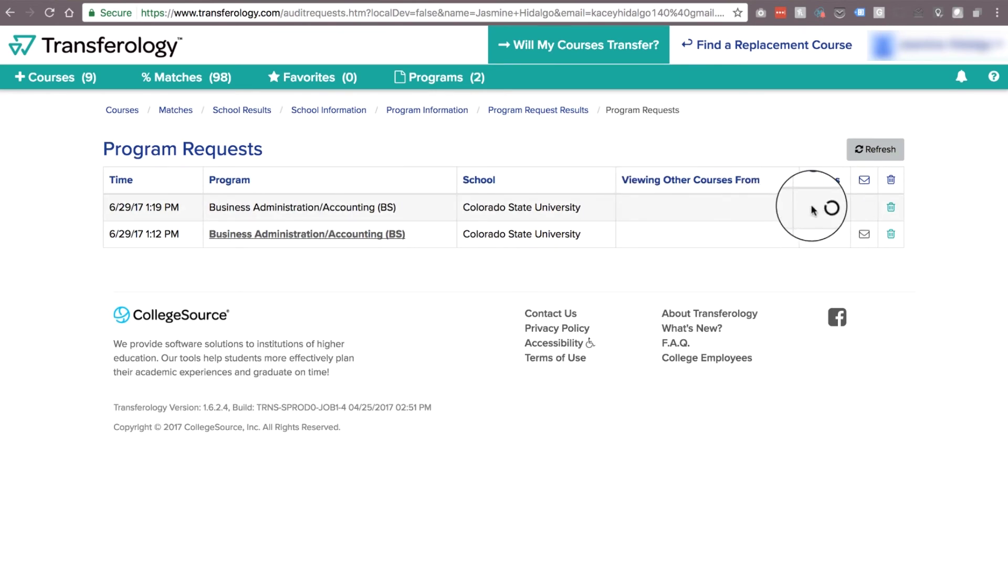
# Refresh Program Requests and open the completed 1:19 PM Business Administration/Accounting (BS) audit.
pyautogui.click(875, 153)
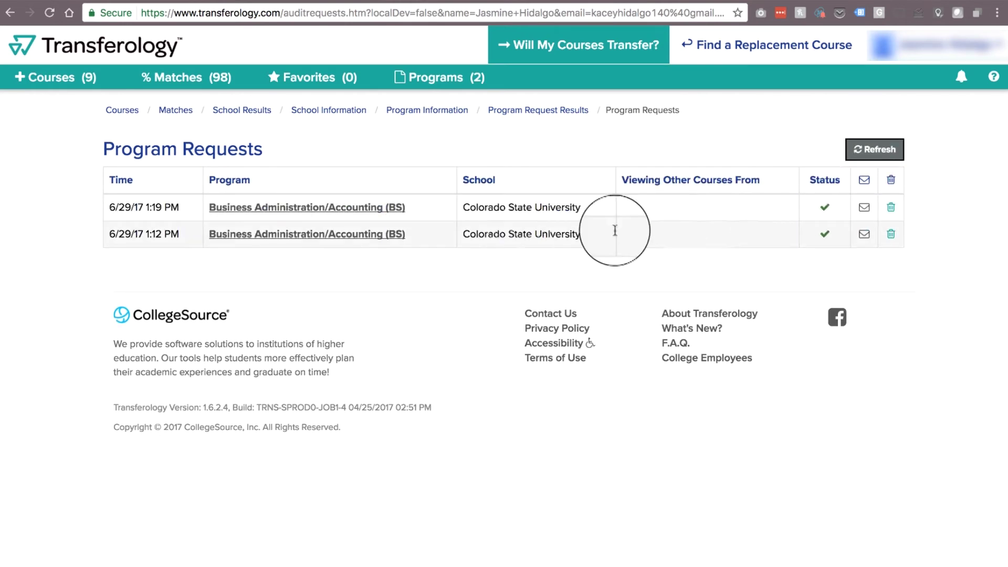
pyautogui.click(291, 208)
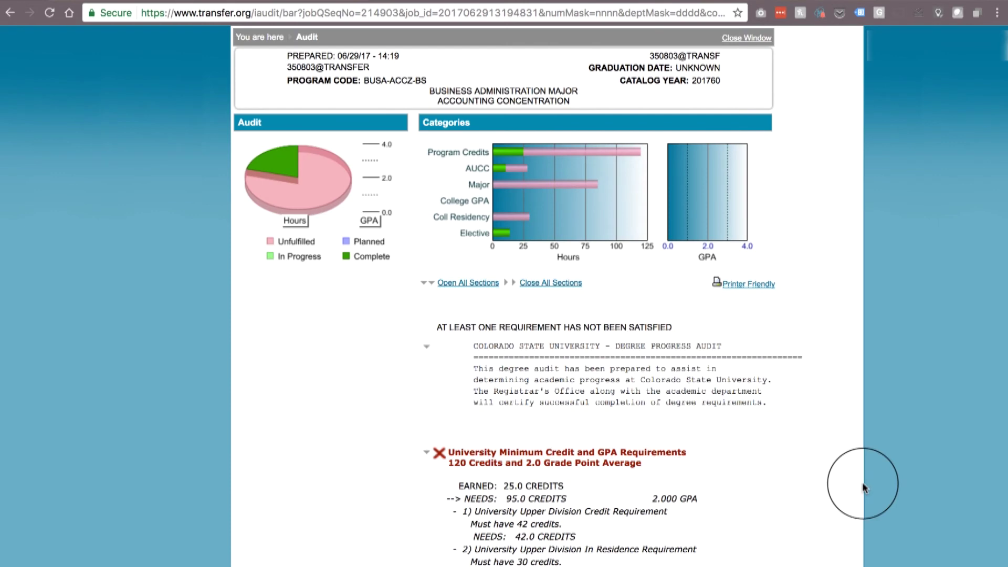
# Scroll through the degree audit, reviewing AUCC Mathematics and the unmet Intermediate and Advanced Writing.
pyautogui.scroll(-1, 864, 489)
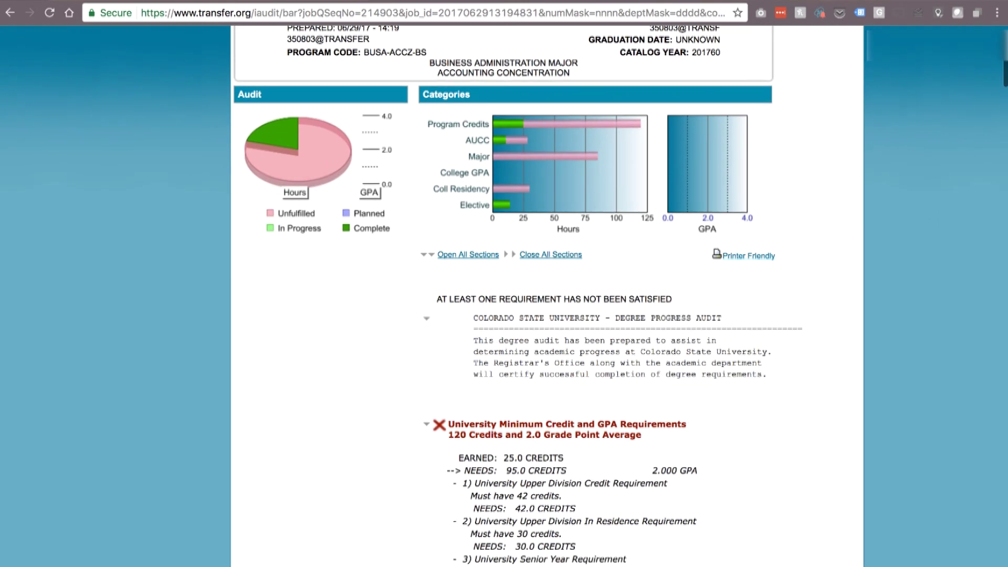
pyautogui.scroll(-4, 504, 295)
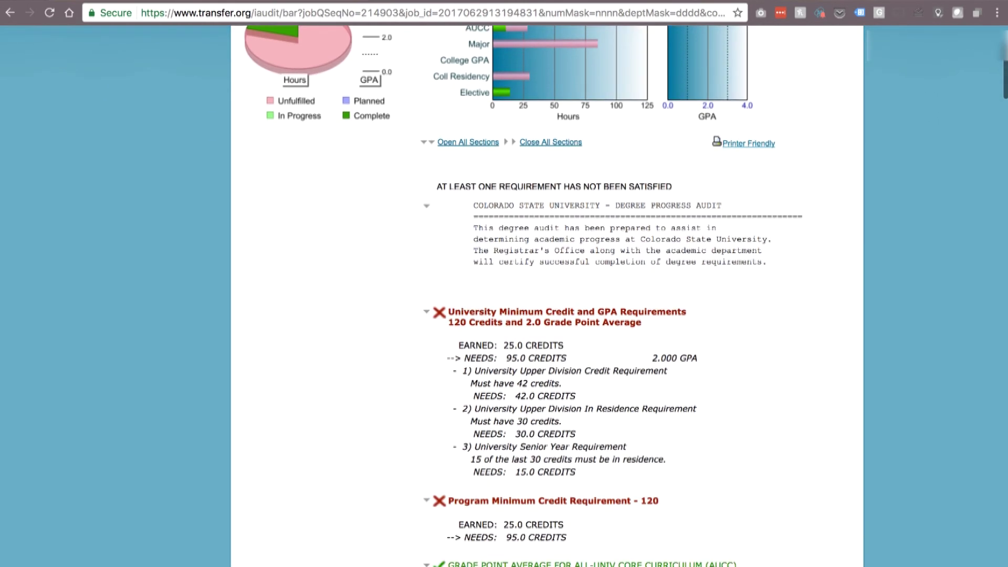
pyautogui.scroll(-1, 546, 296)
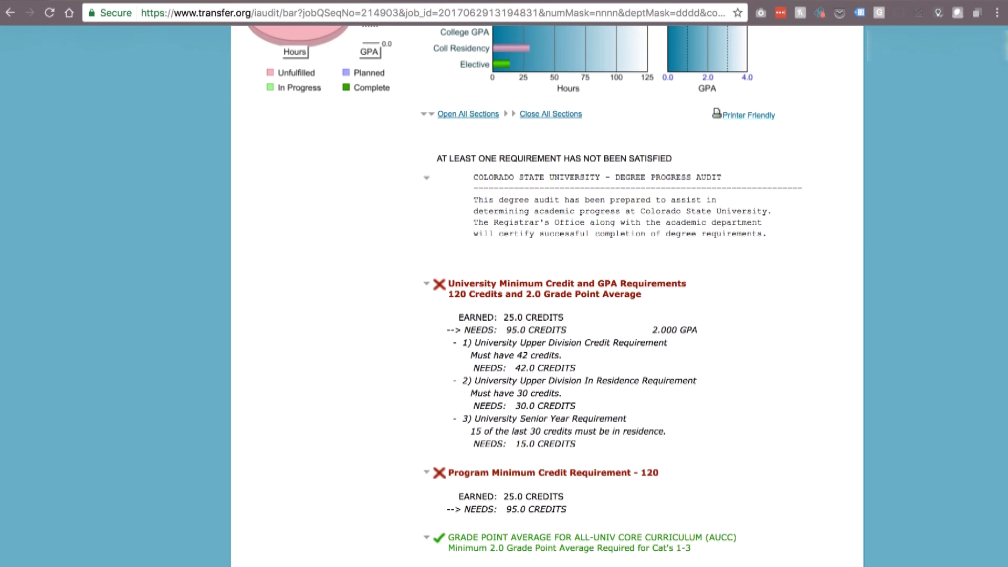
pyautogui.scroll(-3, 546, 296)
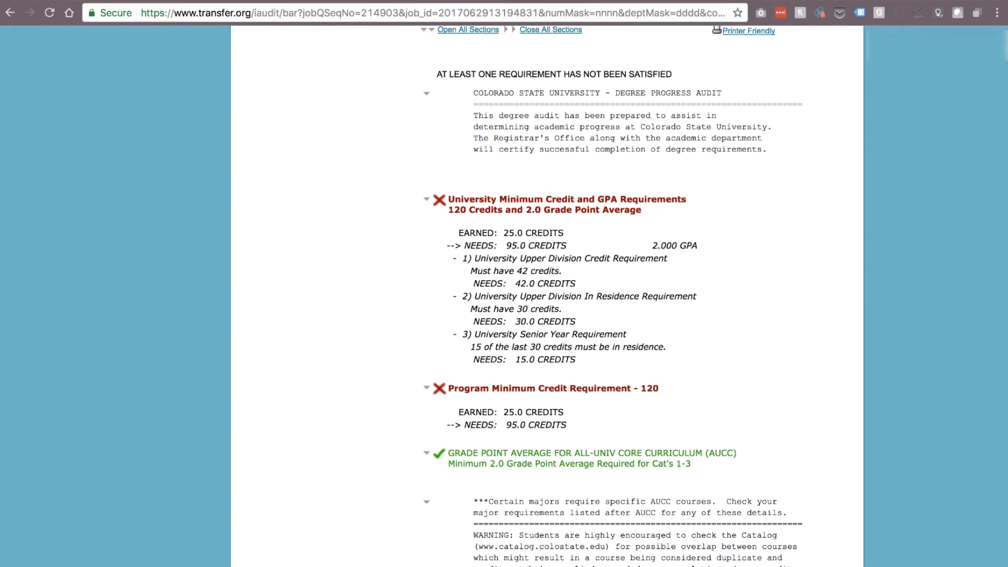
pyautogui.scroll(-5, 620, 294)
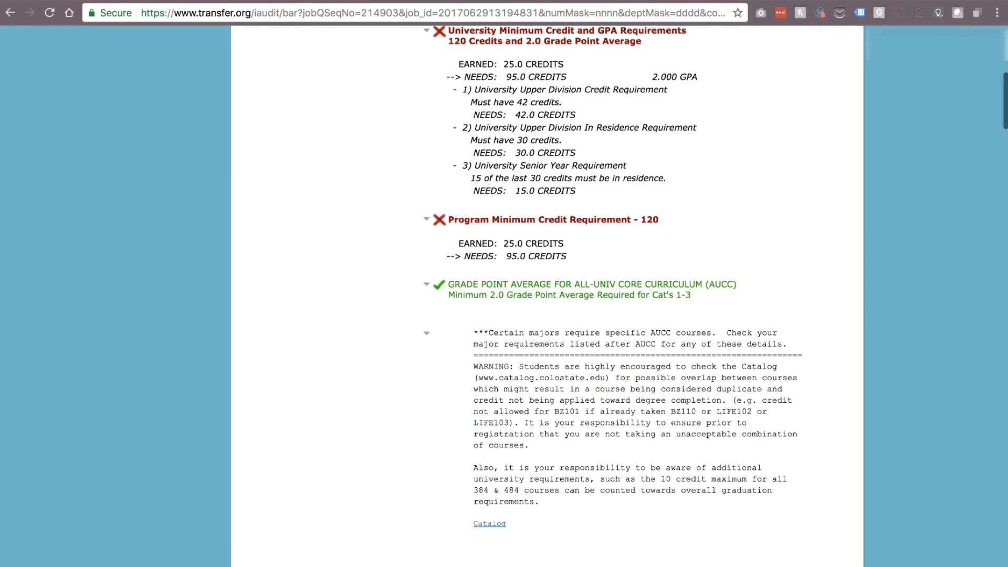
pyautogui.scroll(-5, 620, 294)
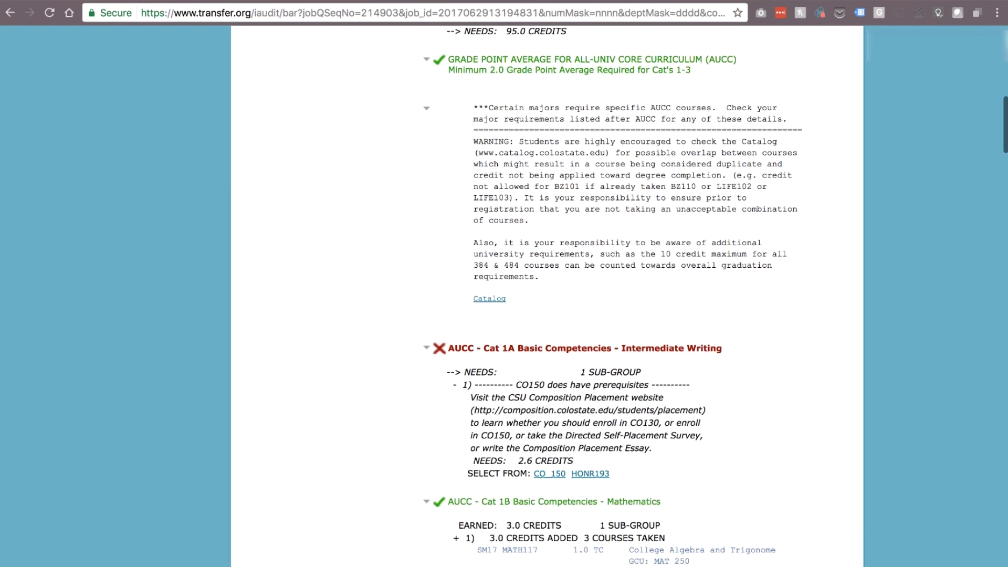
pyautogui.scroll(-3, 620, 294)
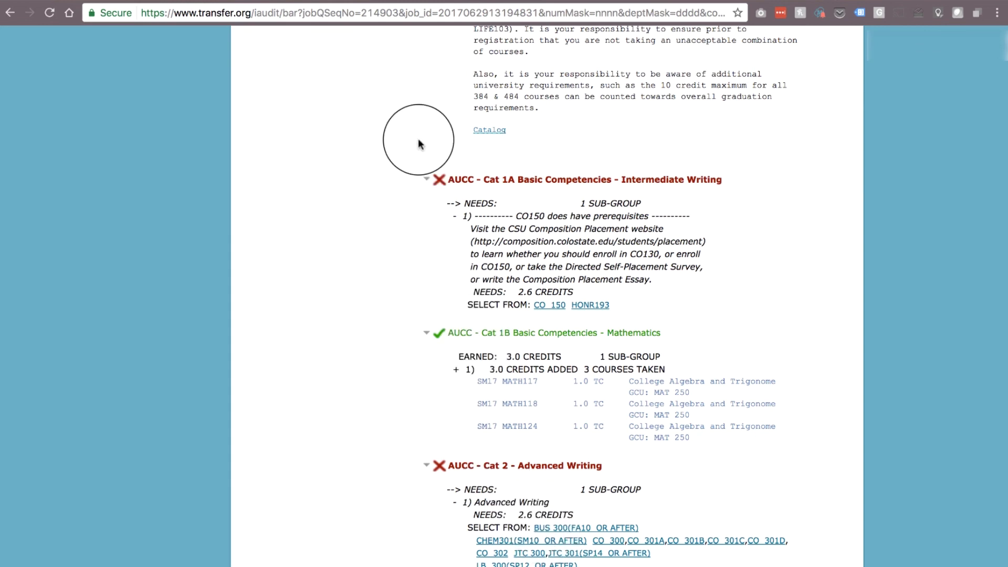
# Go back through Program Requests and Matches (98) to the nine-course My Courses page.
pyautogui.click(279, 1)
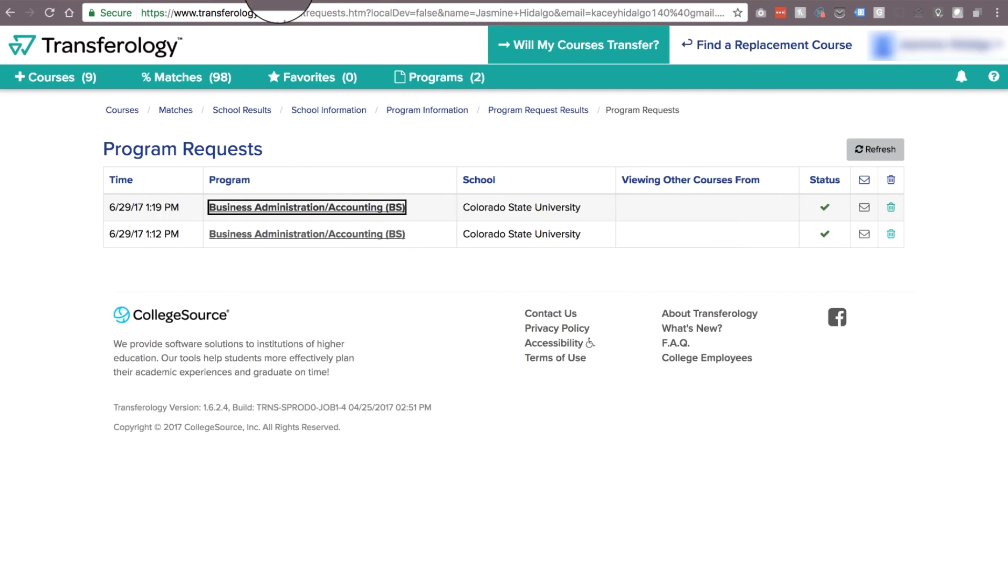
pyautogui.click(640, 445)
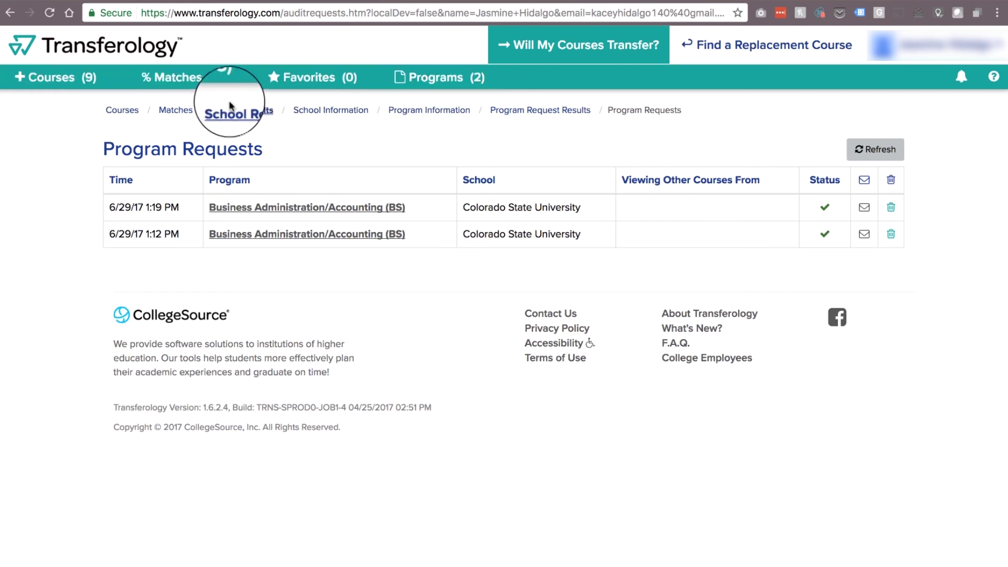
pyautogui.click(207, 79)
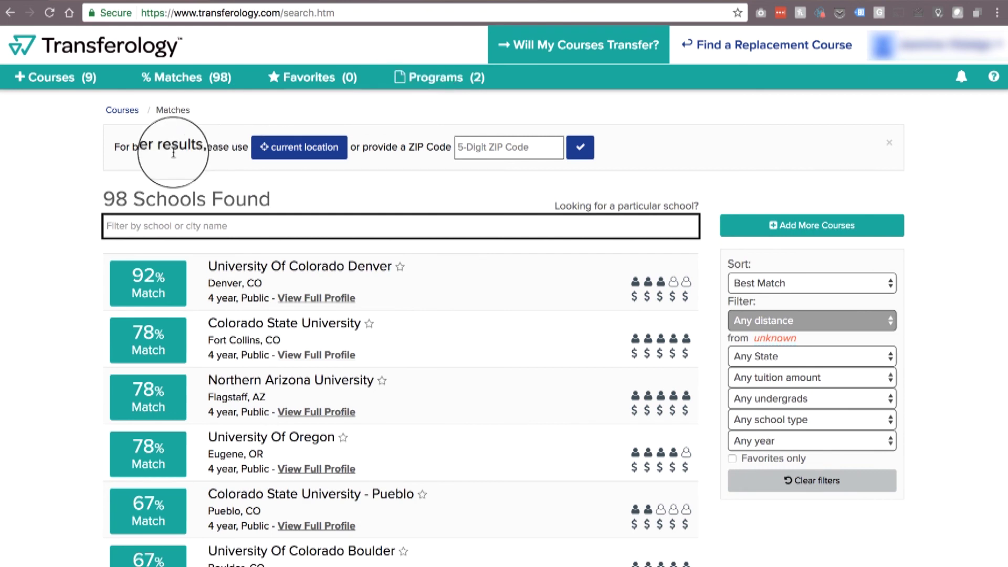
pyautogui.click(62, 86)
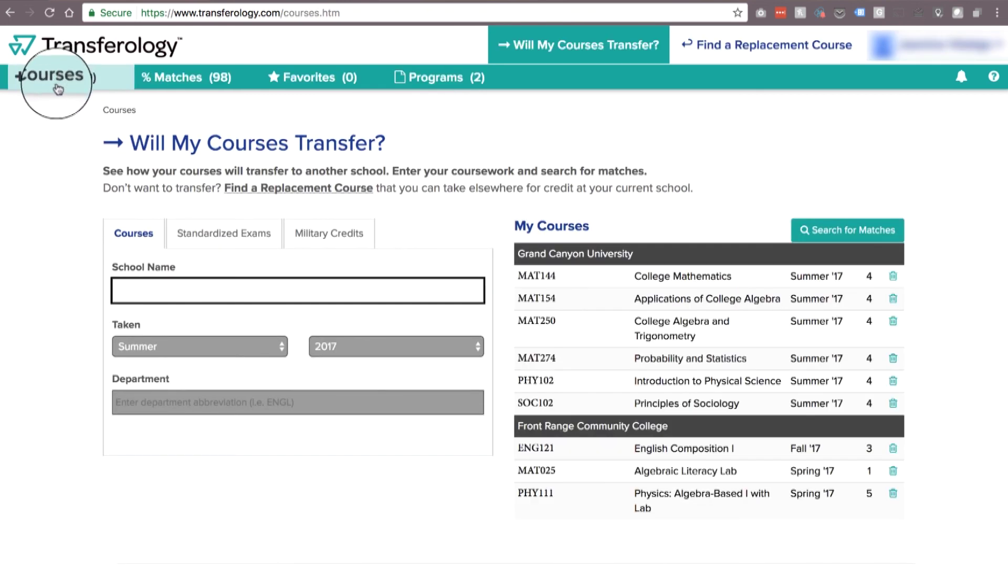